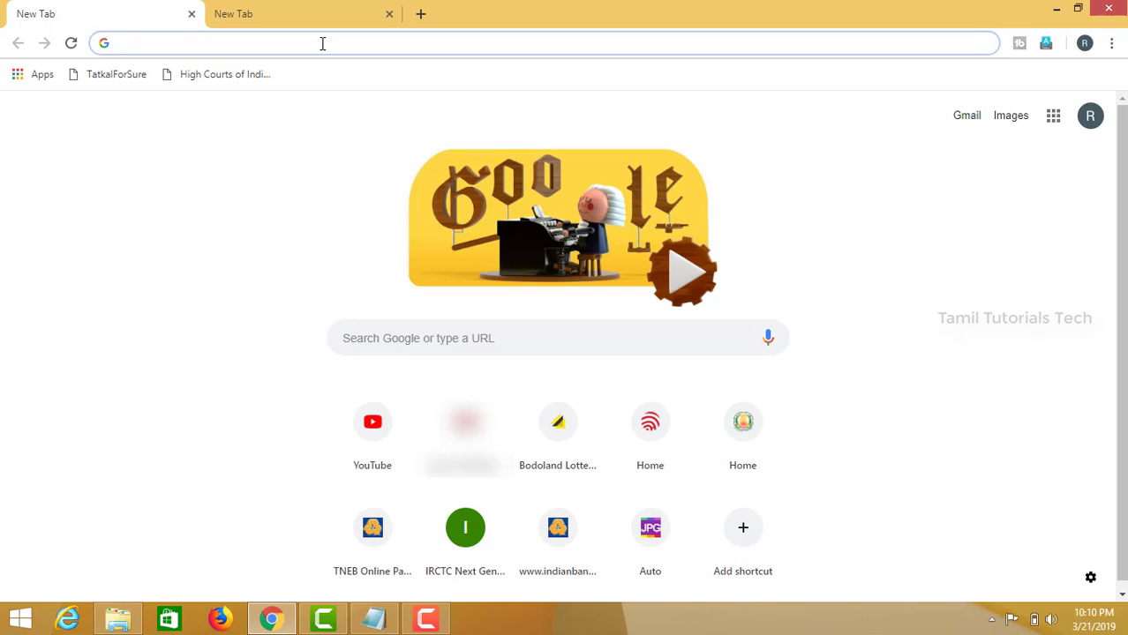
# - Load ilovepdf.com from Chrome's address bar
pyautogui.write('ilovepdf')
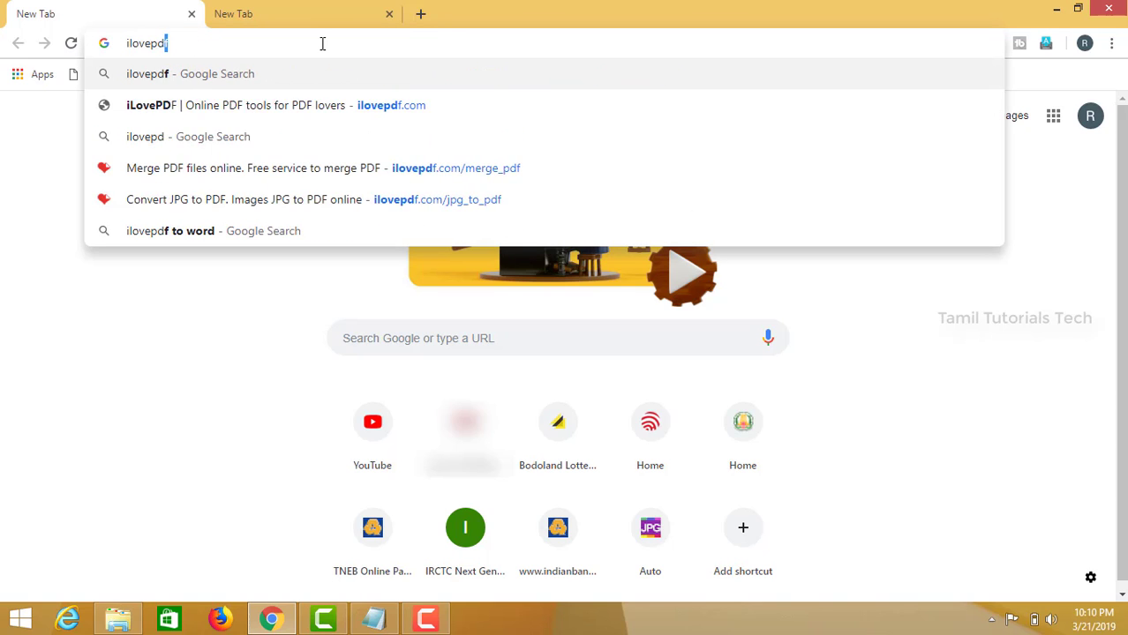
pyautogui.write('.c')
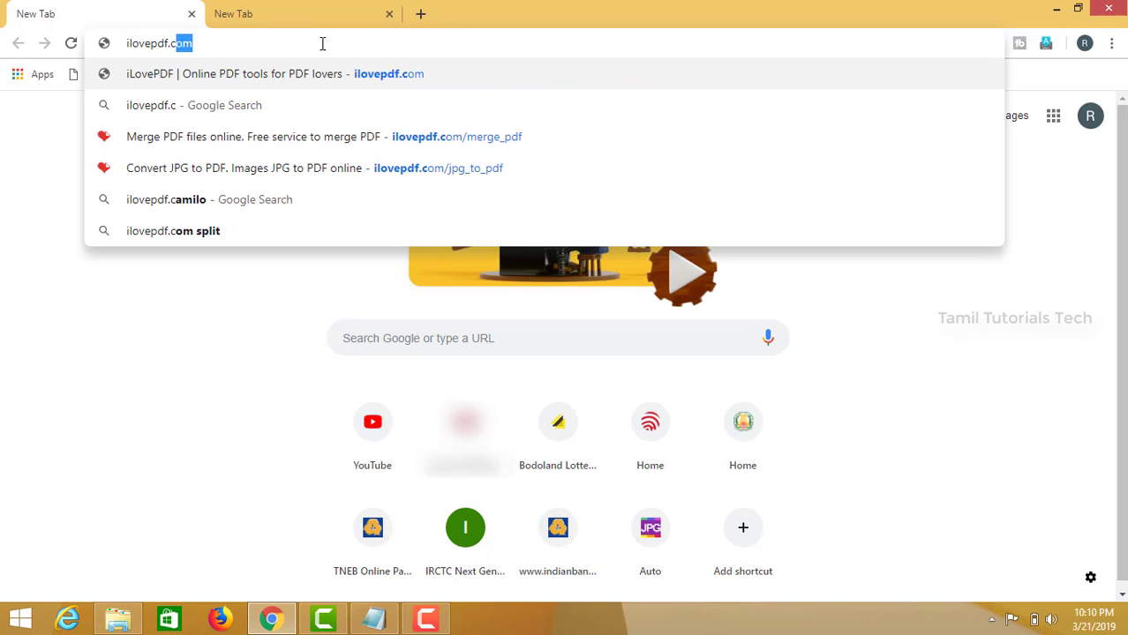
pyautogui.write('om')
pyautogui.press('Return')
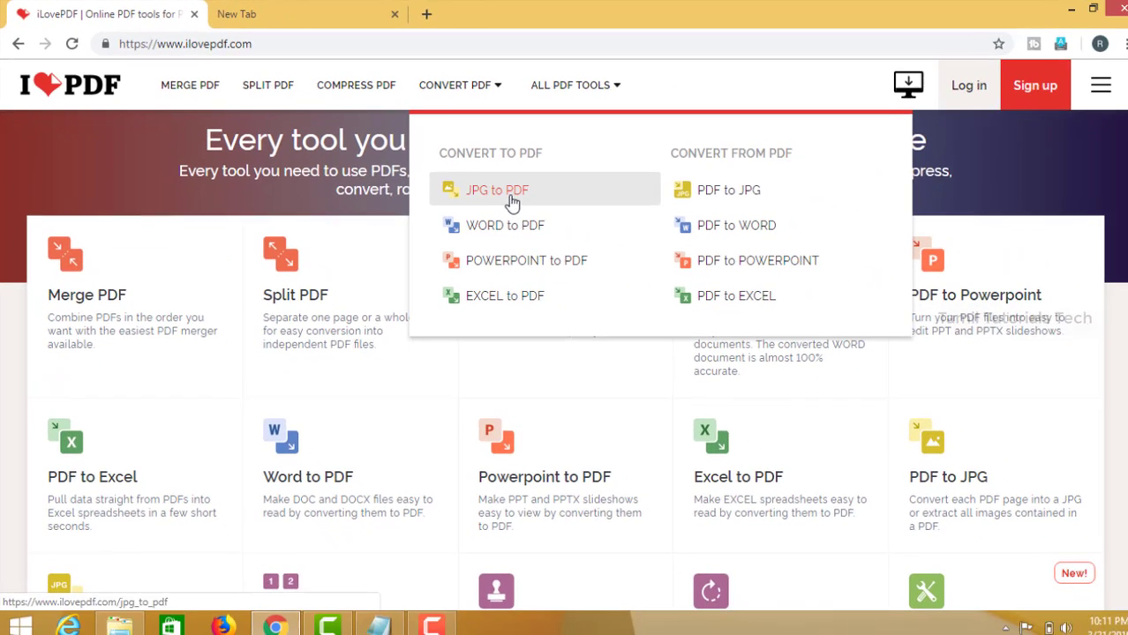
# - Upload 20181101_230258 (1).jpg from Downloads into the JPG to PDF converter
pyautogui.click(505, 200)
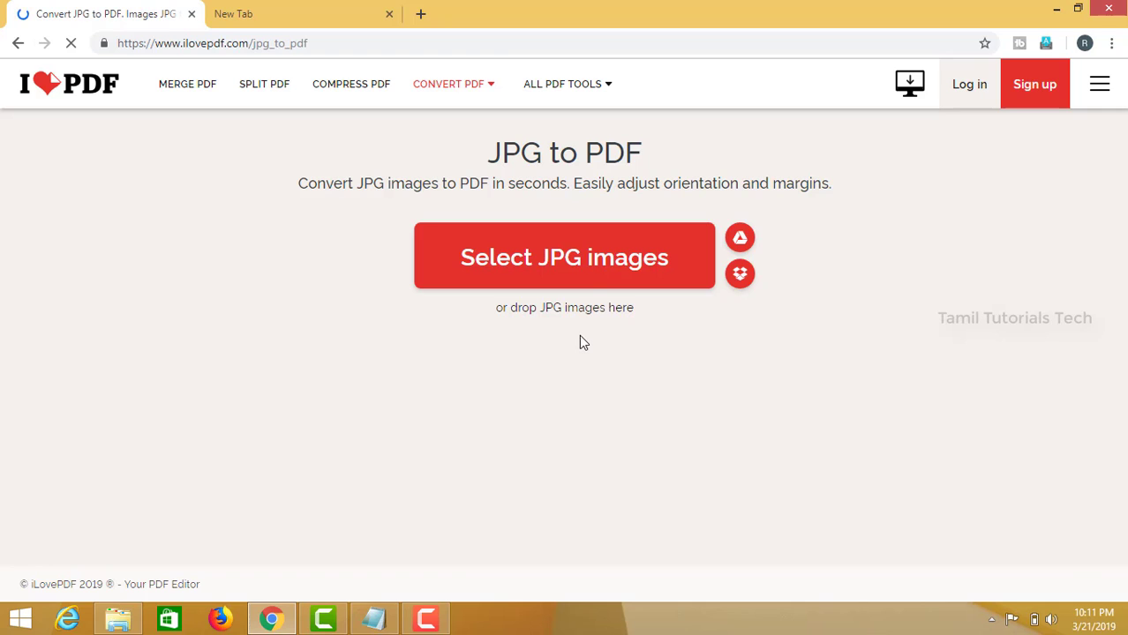
pyautogui.click(584, 271)
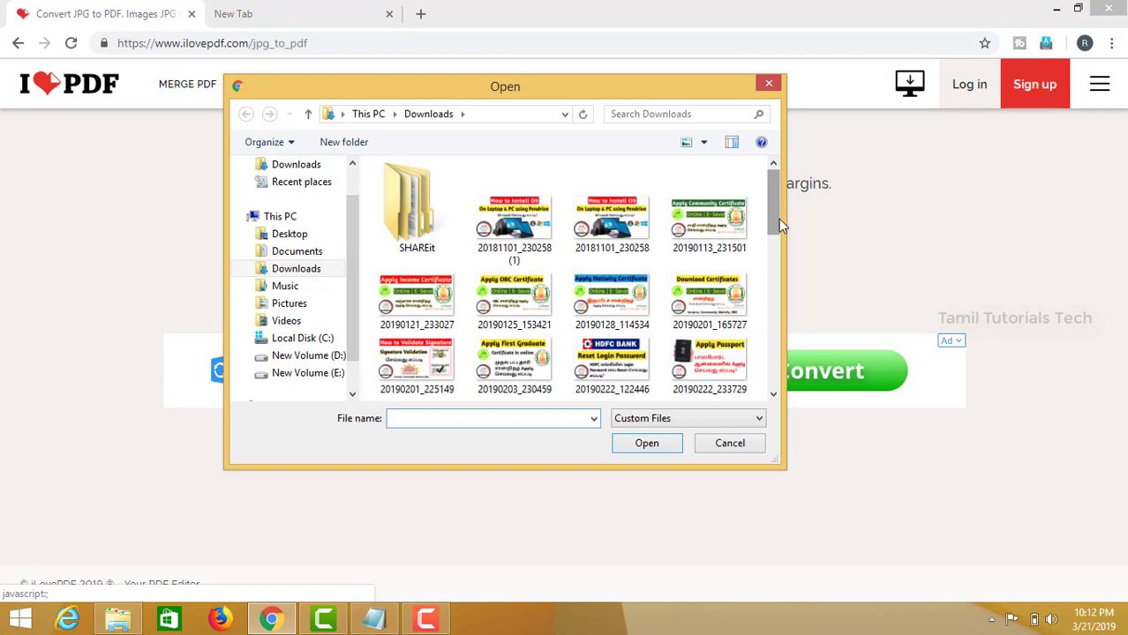
pyautogui.click(547, 231)
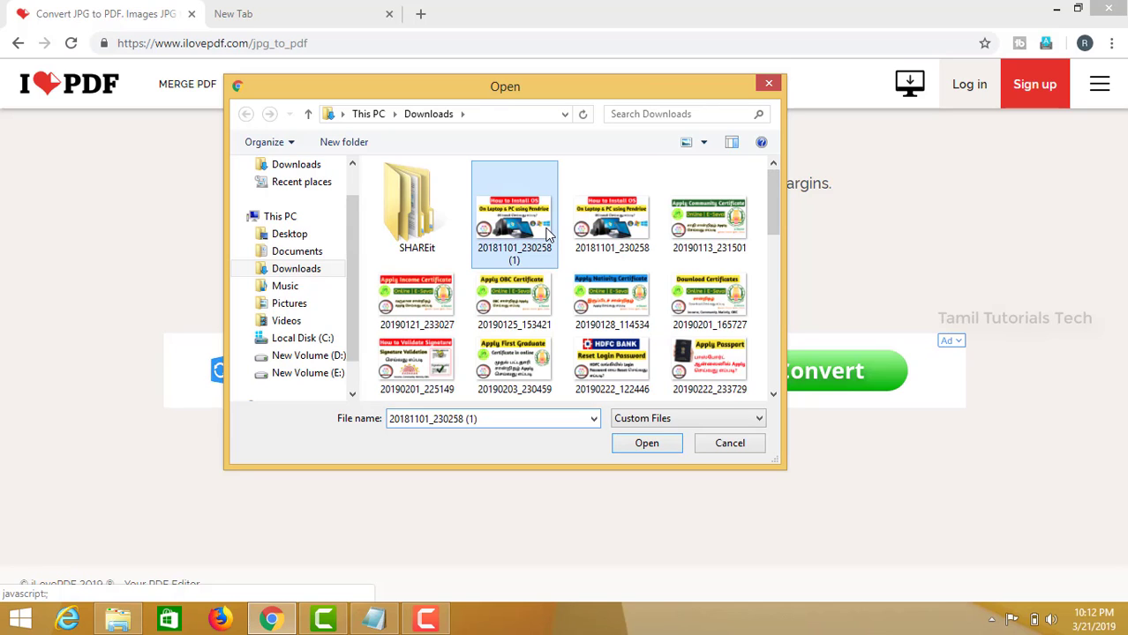
pyautogui.click(643, 445)
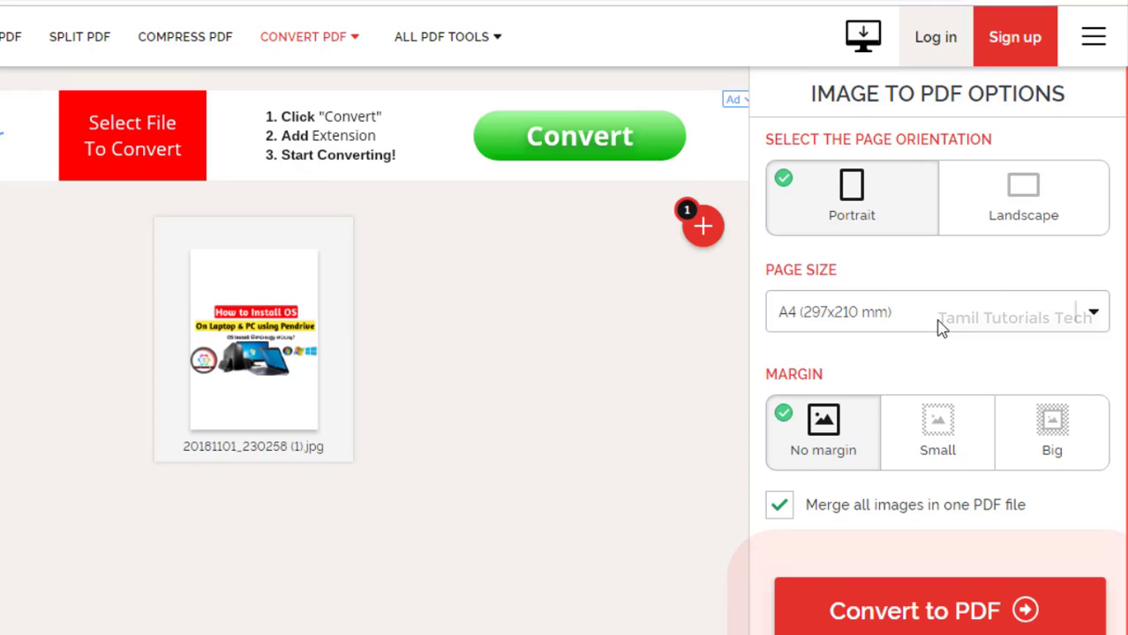
# - Keep A4 portrait pages with no margin and convert the image to PDF
pyautogui.click(1099, 318)
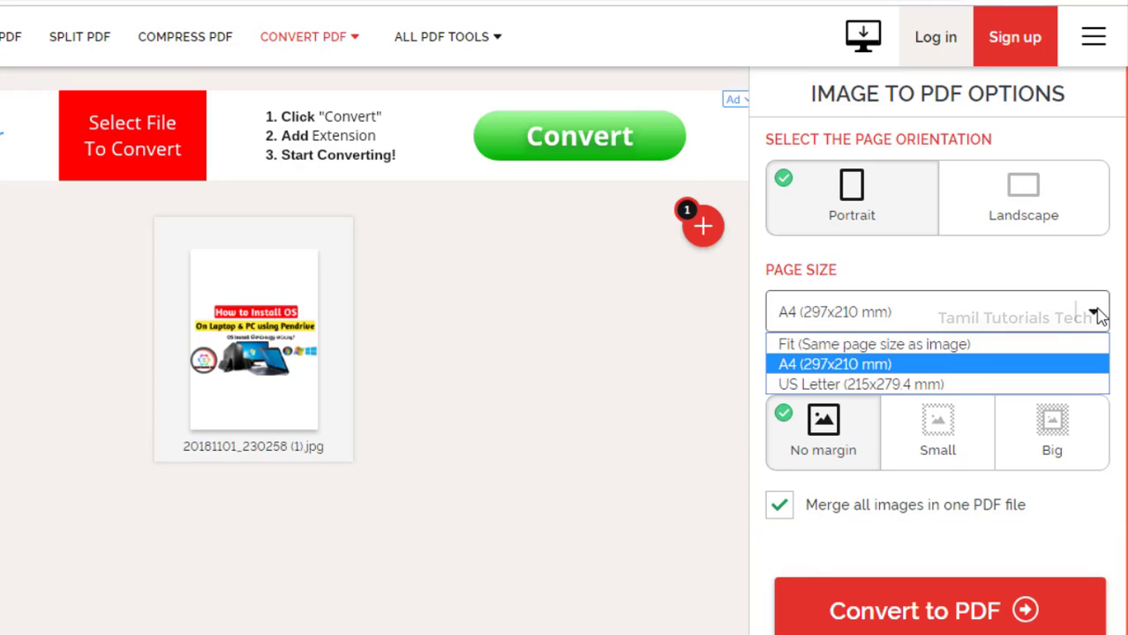
pyautogui.click(1099, 318)
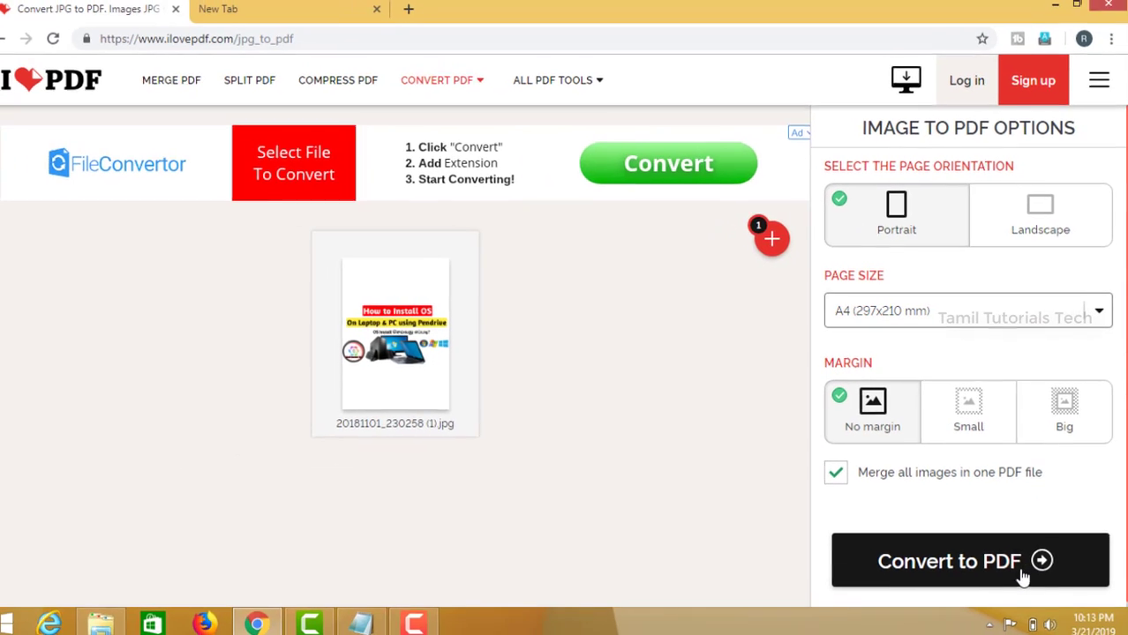
pyautogui.click(1011, 572)
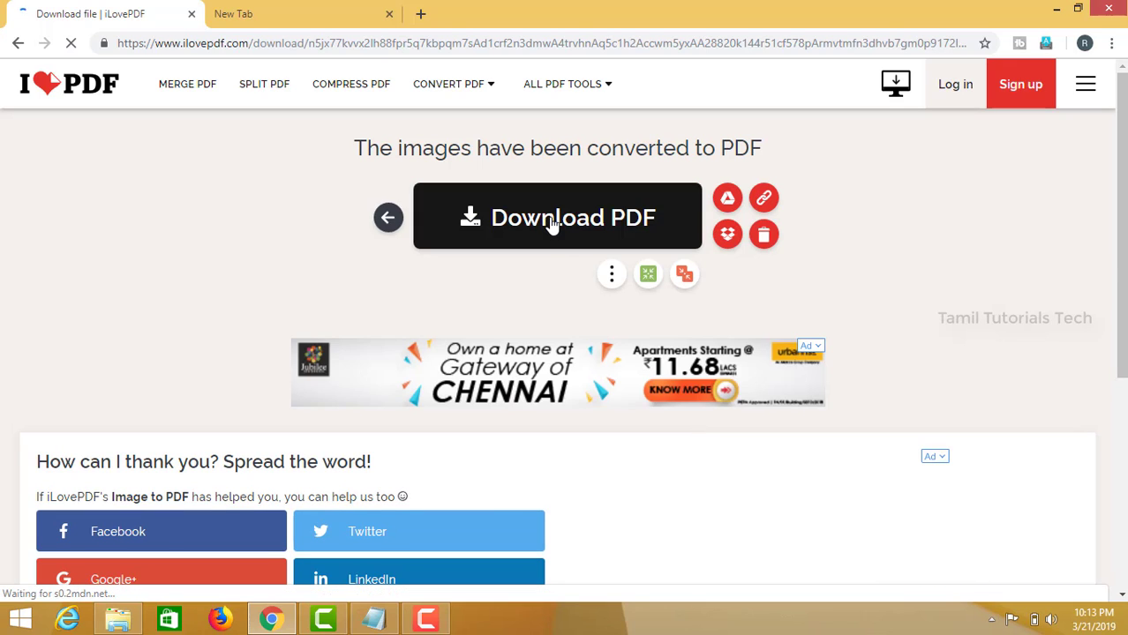
# - Download the converted PDF, view it in its own tab, then return to iLovePDF
pyautogui.click(554, 225)
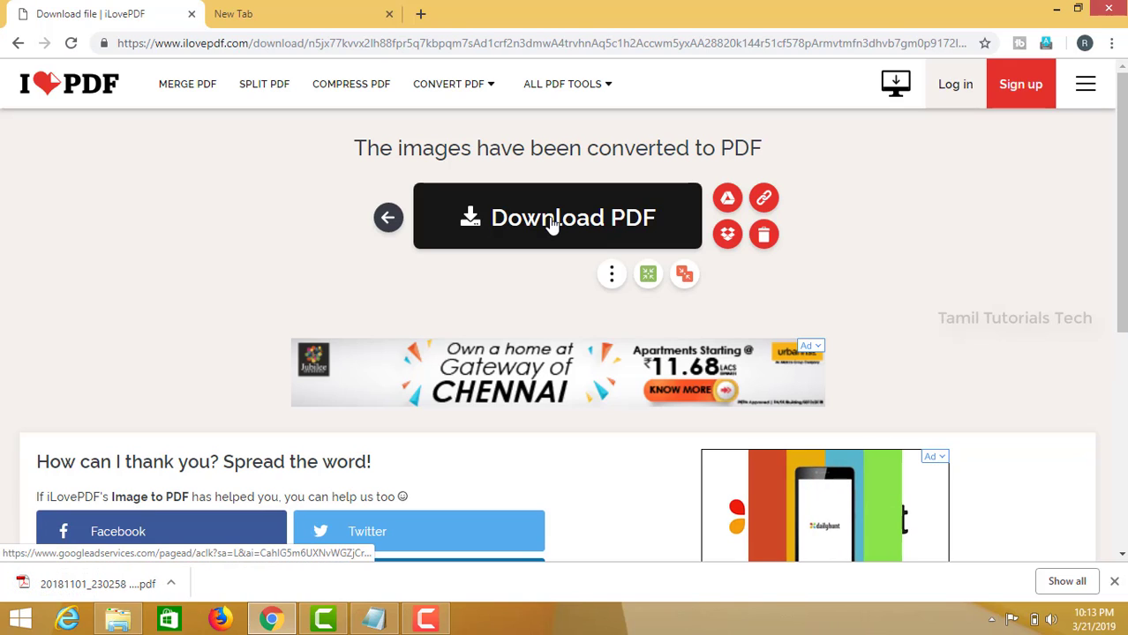
pyautogui.click(77, 596)
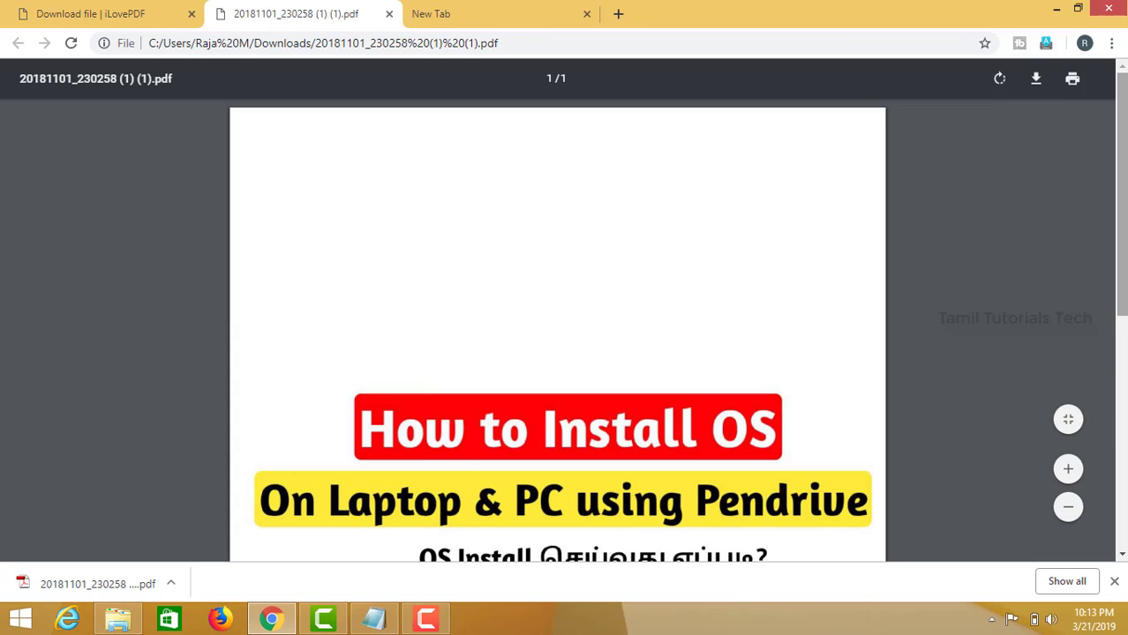
pyautogui.moveTo(1123, 214)
pyautogui.mouseDown()
pyautogui.moveTo(1122, 461)
pyautogui.moveTo(1123, 212)
pyautogui.mouseUp()
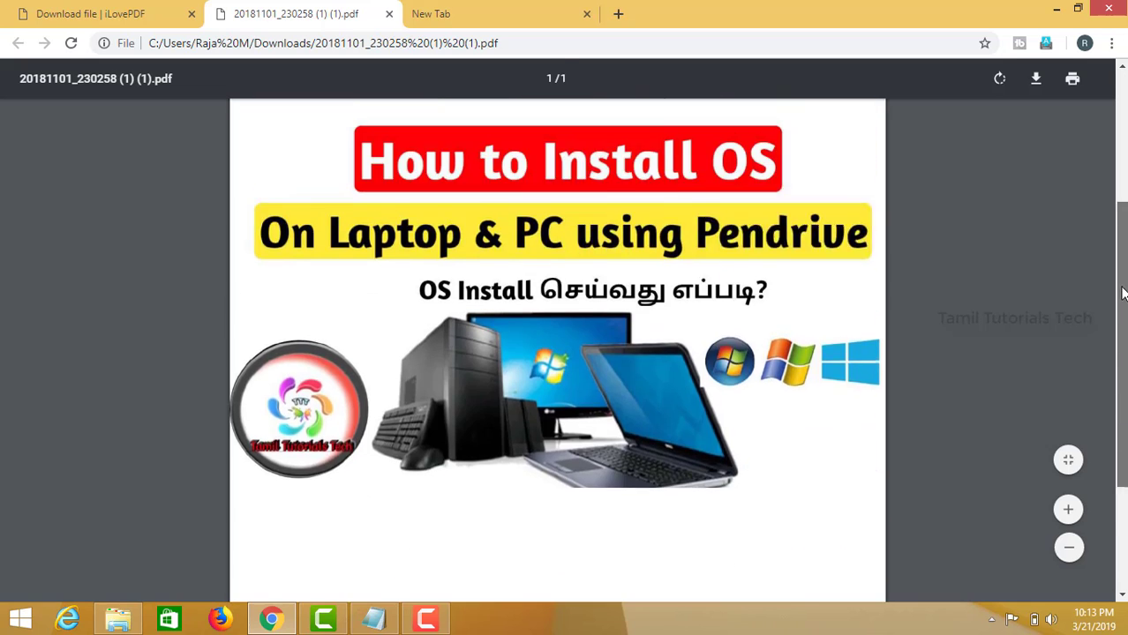
pyautogui.click(137, 14)
pyautogui.moveTo(508, 93)
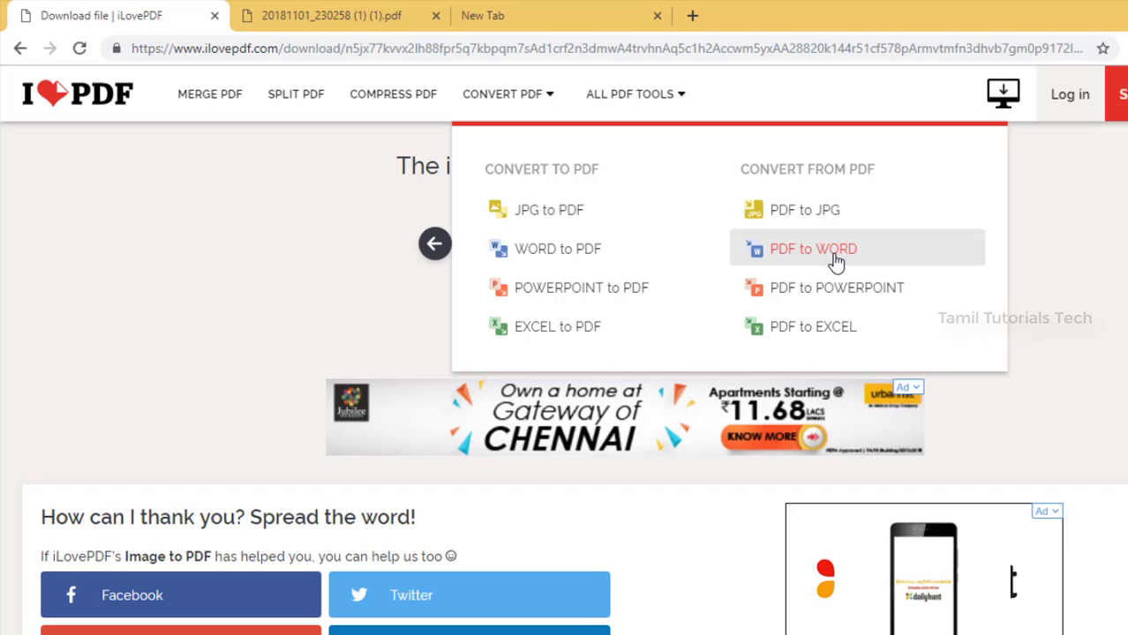
# - Upload General Knowledge & Current Affairs.pdf to the PDF to WORD tool and convert it
pyautogui.click(836, 256)
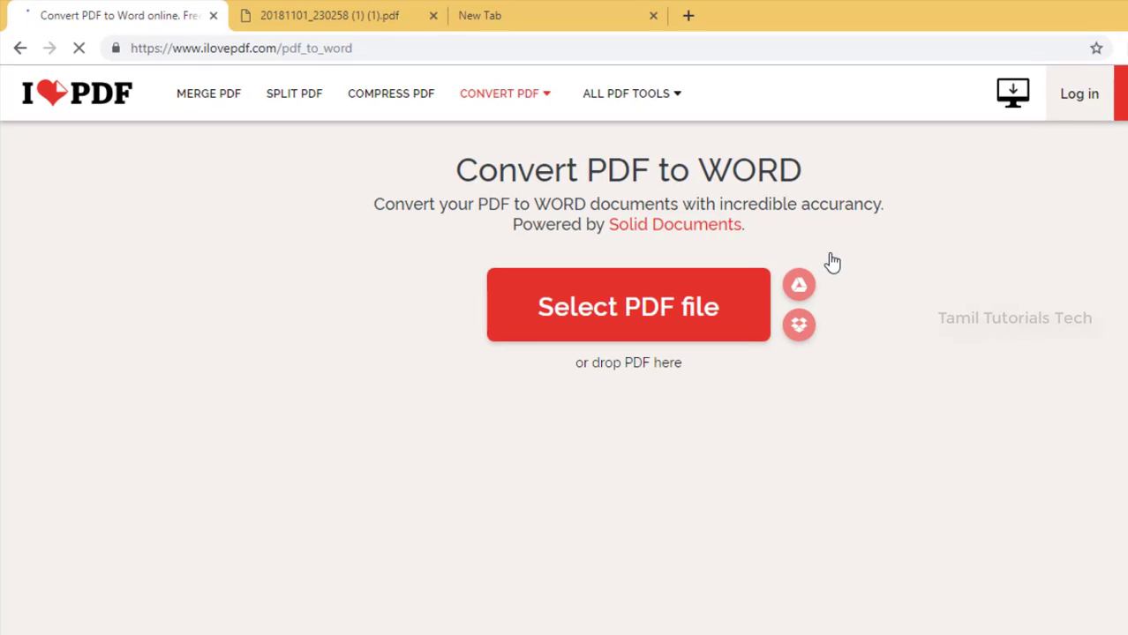
pyautogui.click(581, 291)
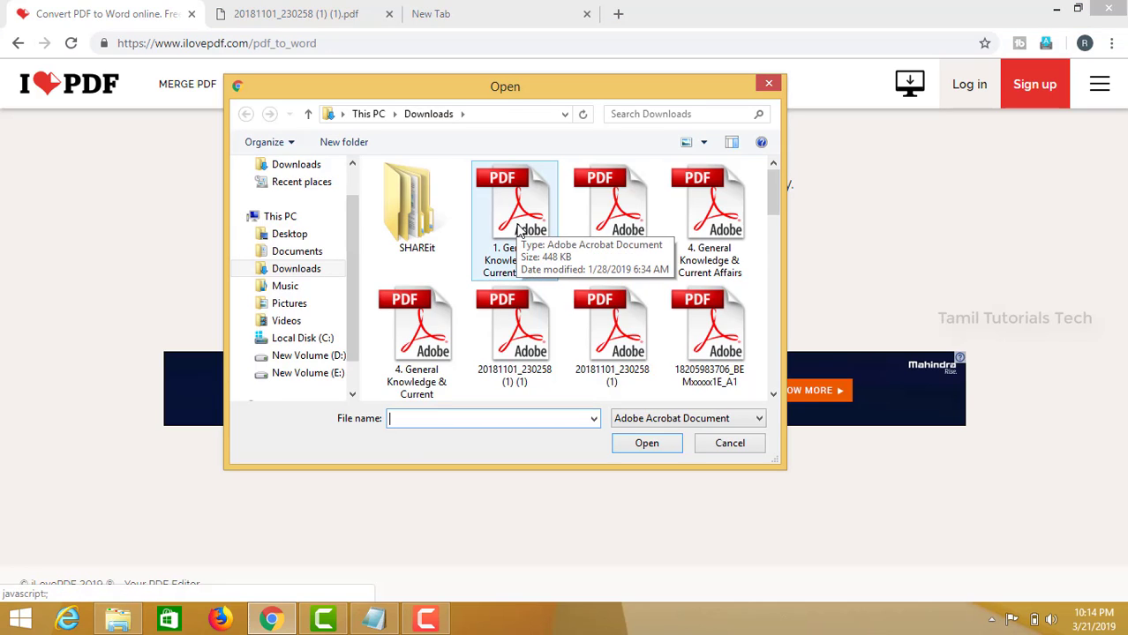
pyautogui.click(519, 228)
pyautogui.click(647, 443)
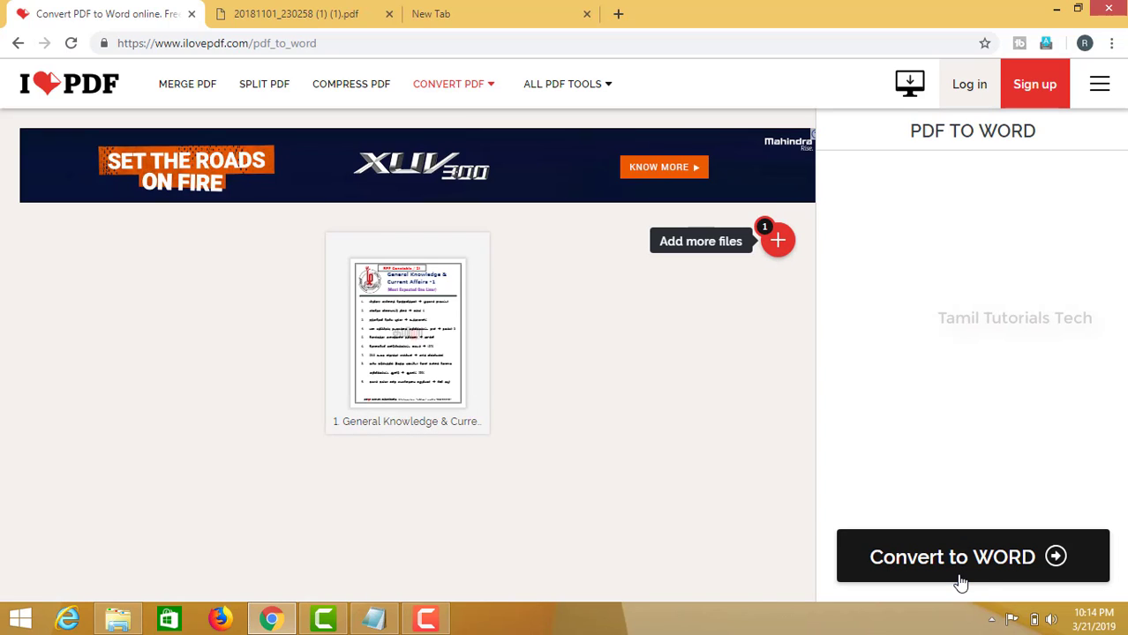
pyautogui.click(995, 564)
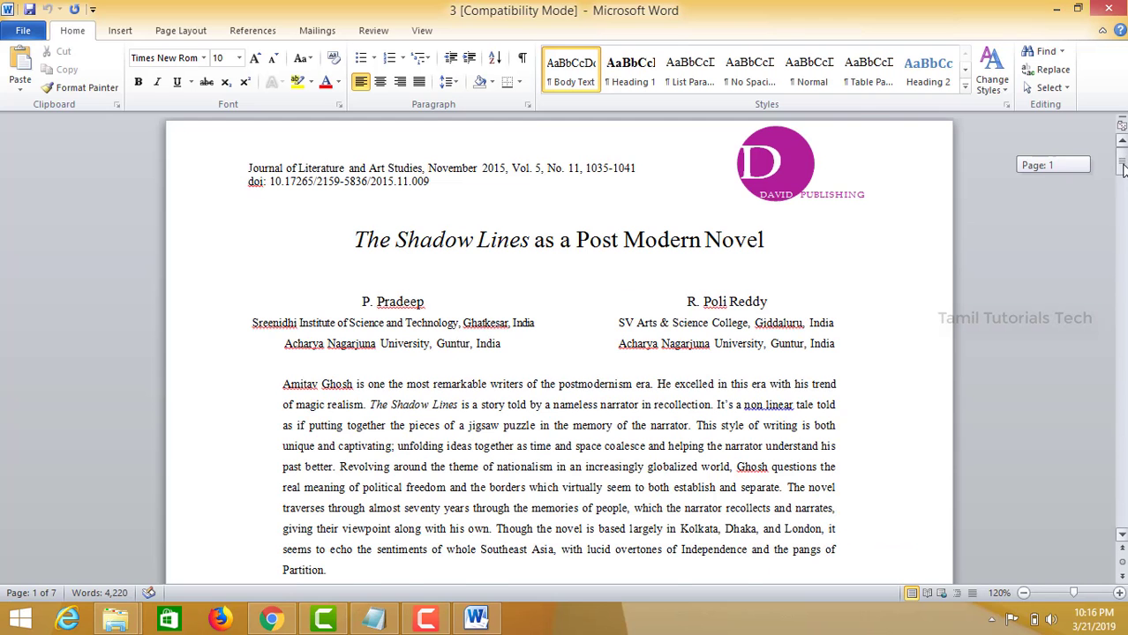
# - Delete 'from the British through the characters of' under Theme of Nationalism and type 'khgjkjh'
pyautogui.moveTo(1121, 176); pyautogui.dragTo(1123, 231)
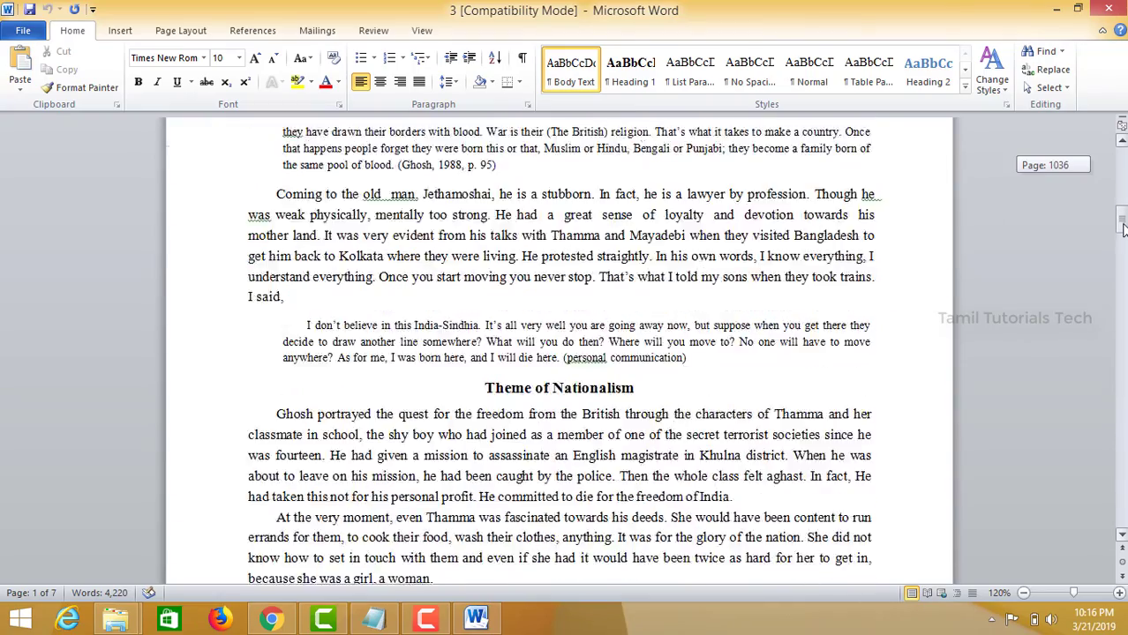
pyautogui.click(643, 328)
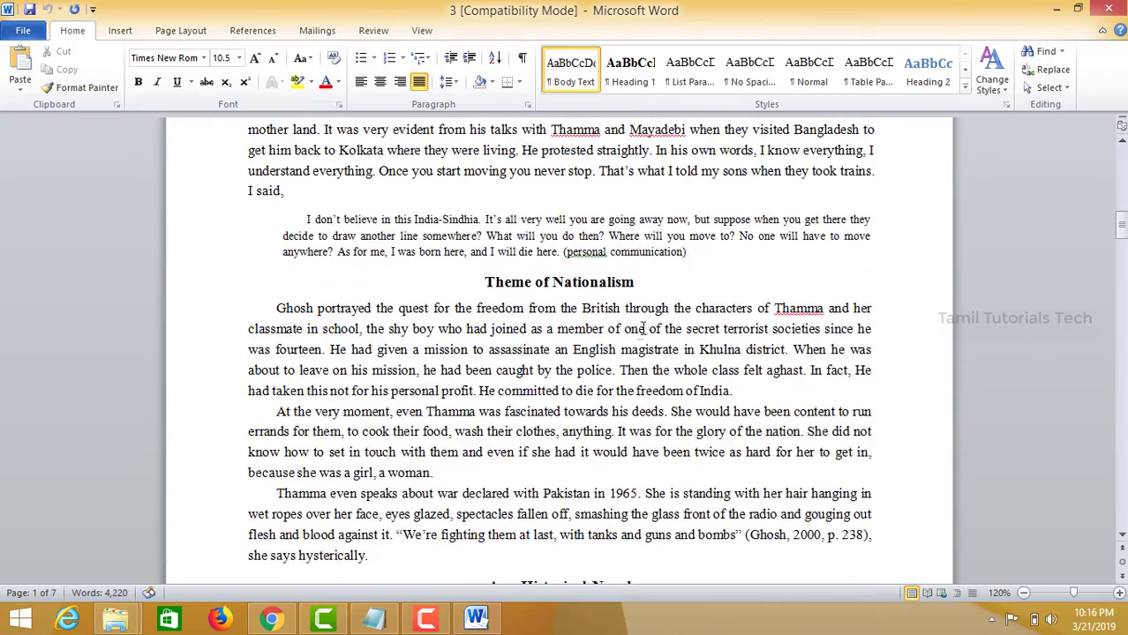
pyautogui.moveTo(529, 308); pyautogui.dragTo(766, 308)
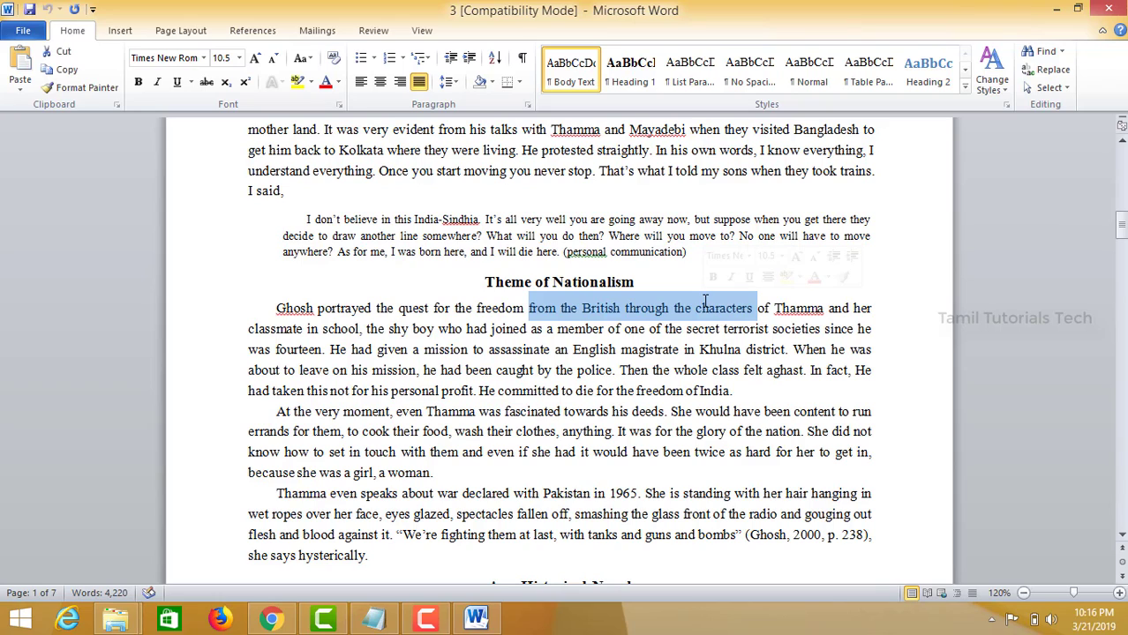
pyautogui.press('Delete')
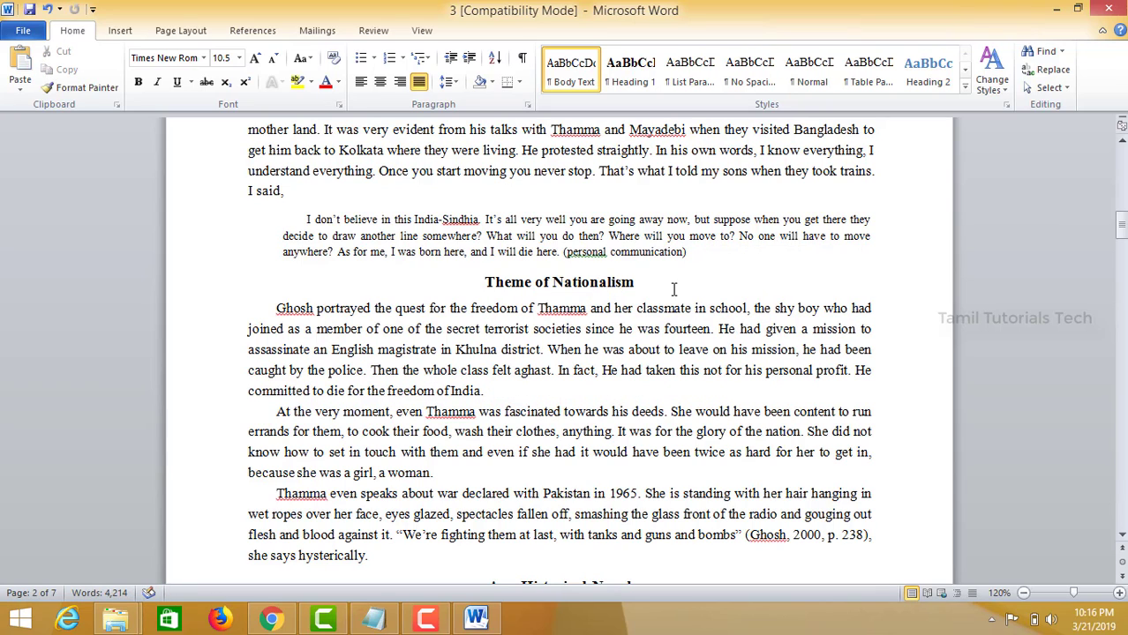
pyautogui.write('khgjkjh')
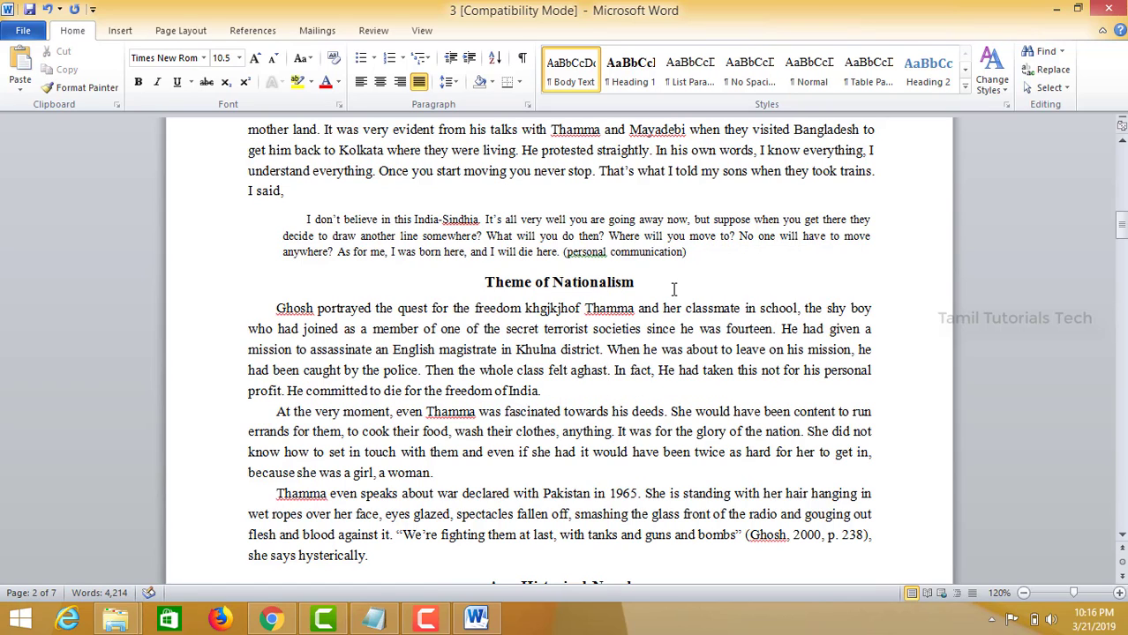